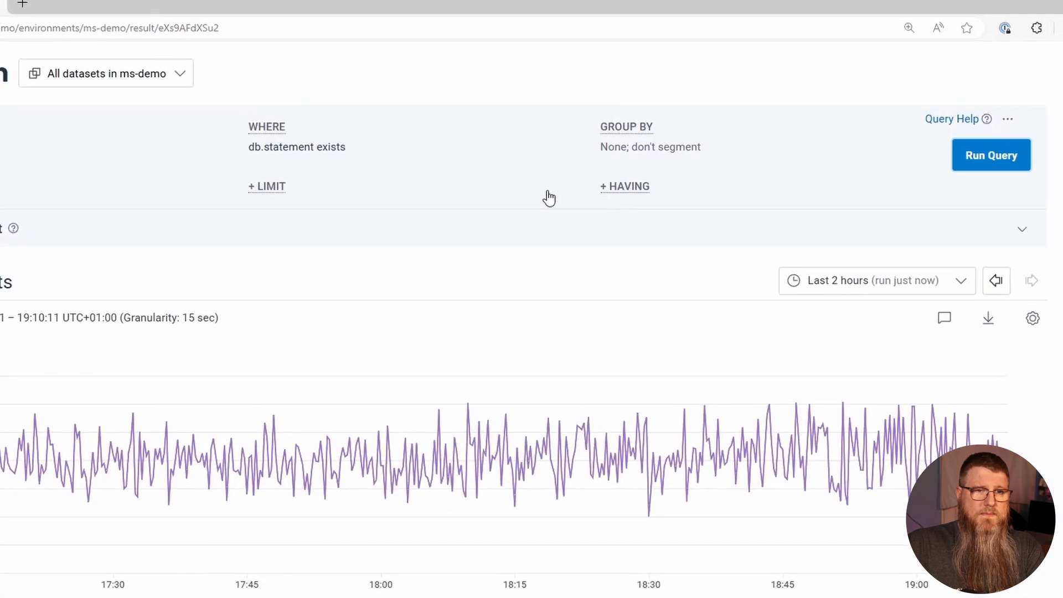
Group the query by db.statement and run it.
{"action": "left_click", "coordinate": [586, 169]}
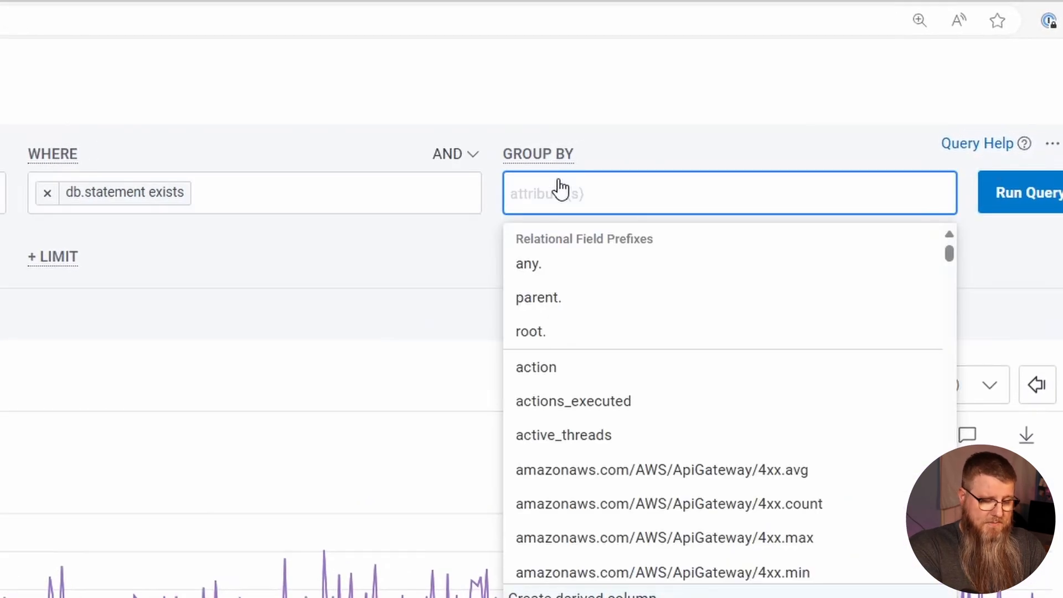
{"action": "type", "text": "db.sta"}
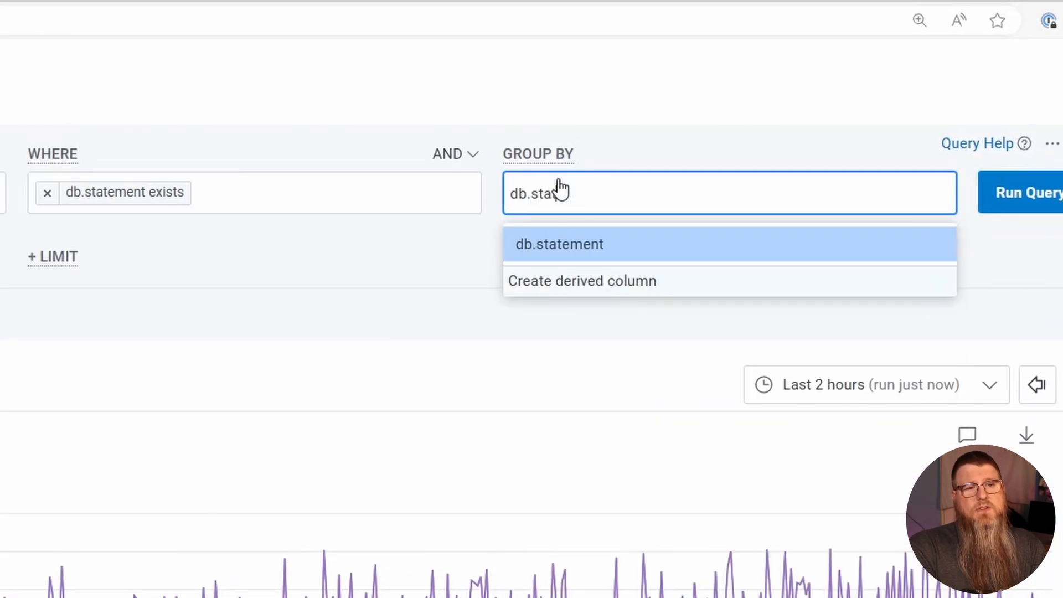
{"action": "key", "text": "Return"}
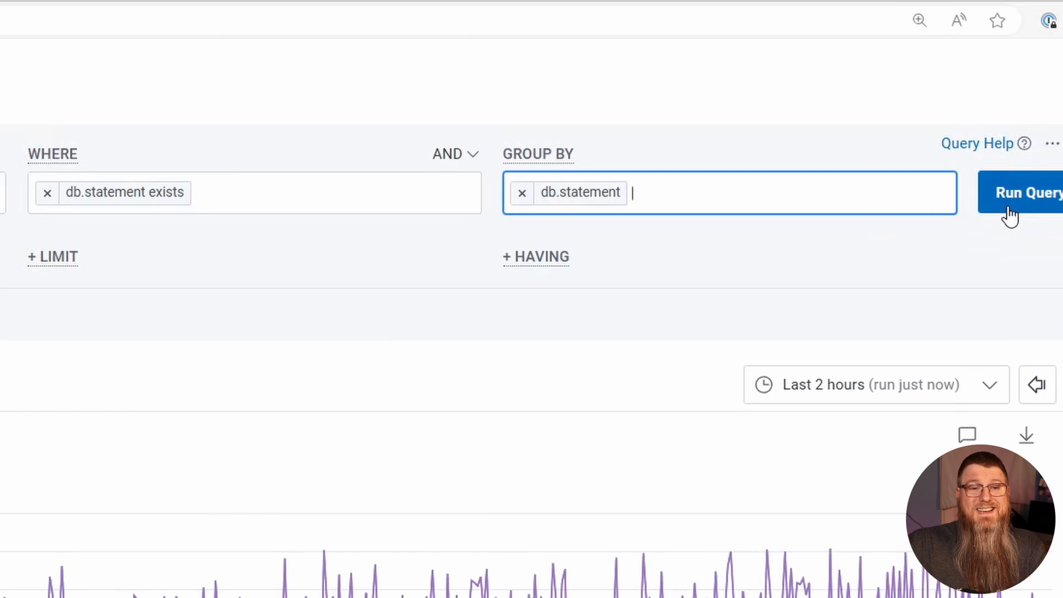
{"action": "left_click", "coordinate": [1008, 213]}
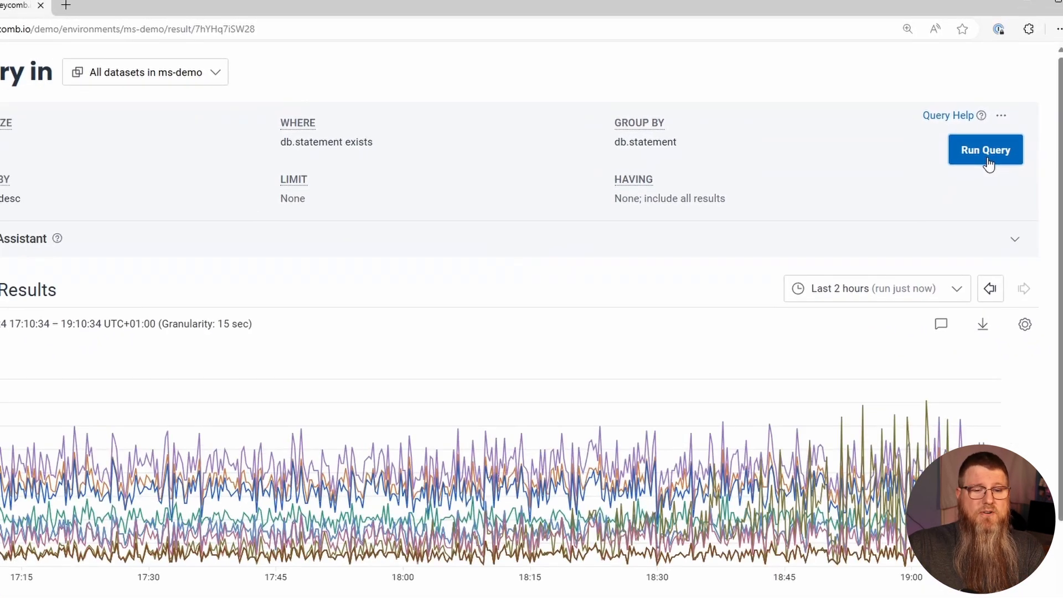
Exclude the HGET statement by filtering the results to db.statement != HGET.
{"action": "scroll", "coordinate": [906, 288], "scroll_direction": "down", "scroll_amount": 1}
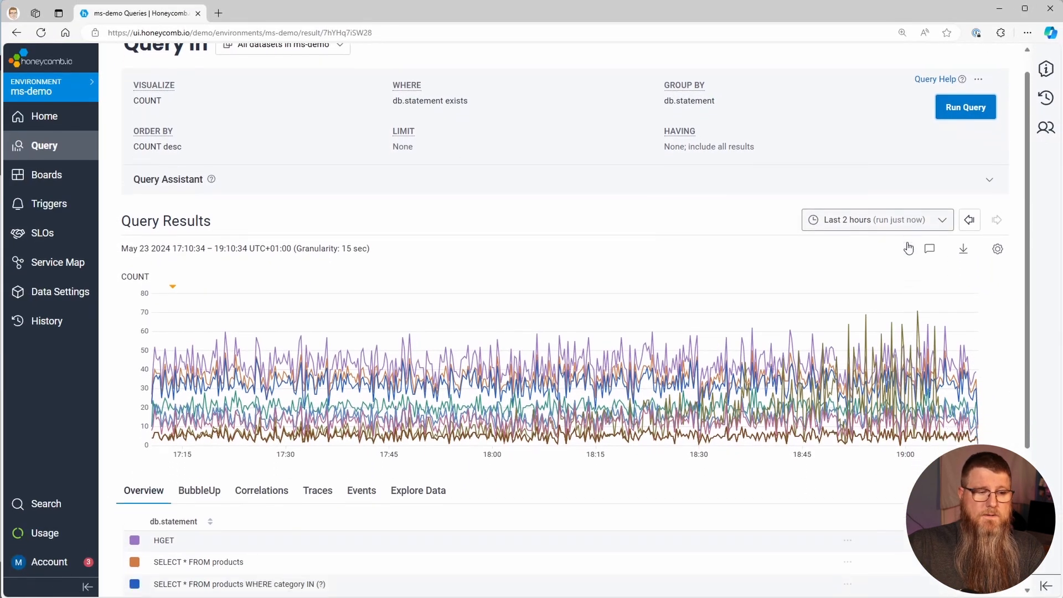
{"action": "scroll", "coordinate": [908, 249], "scroll_direction": "down", "scroll_amount": 3}
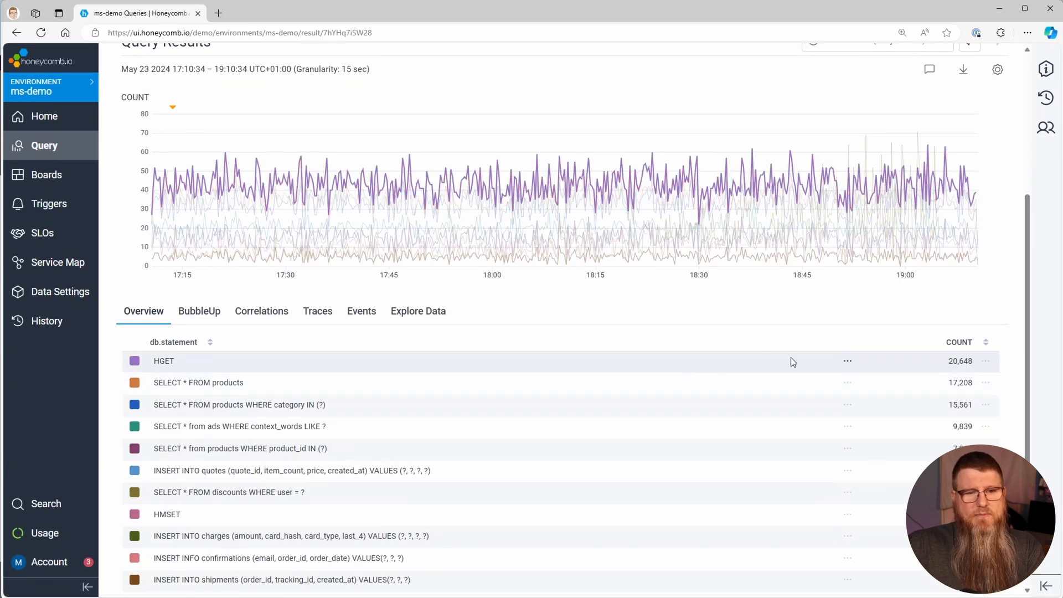
{"action": "left_click", "coordinate": [847, 366]}
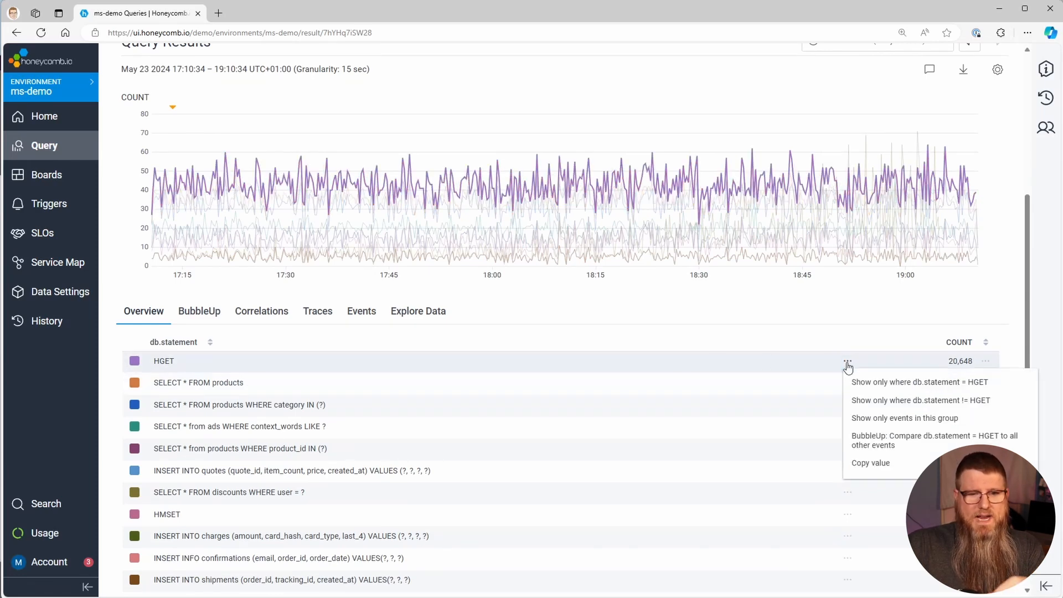
{"action": "left_click", "coordinate": [875, 401]}
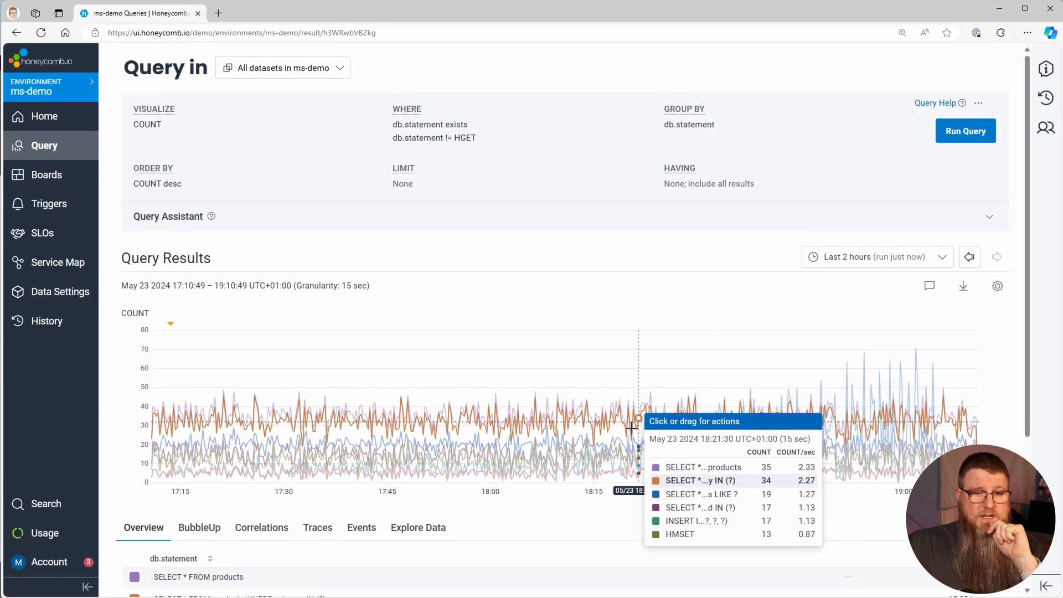
Add P99(duration_ms) to the query's visualizations alongside COUNT.
{"action": "scroll", "coordinate": [656, 523], "scroll_direction": "down", "scroll_amount": 3}
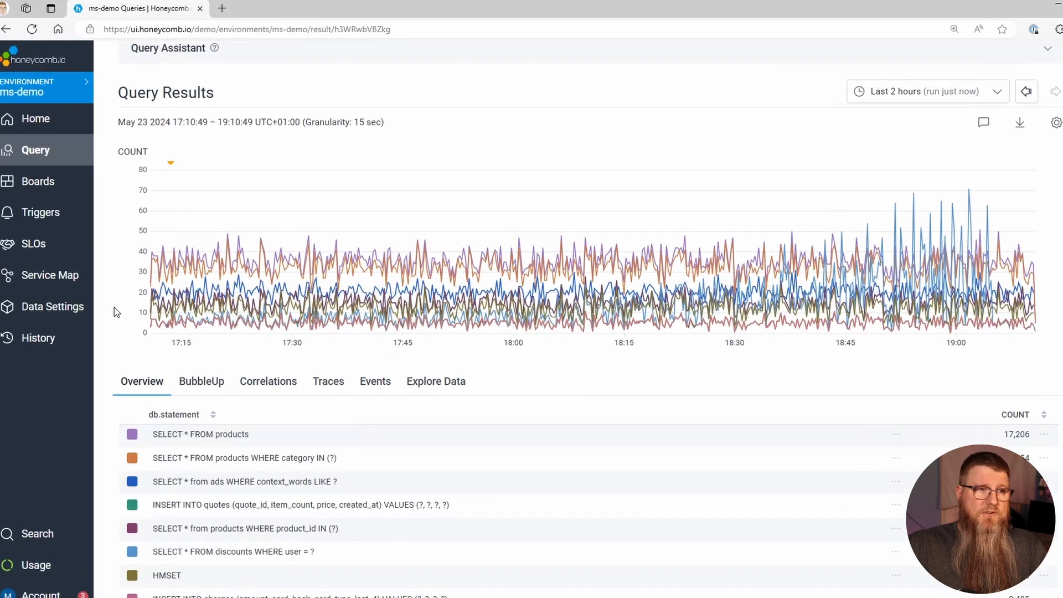
{"action": "scroll", "coordinate": [114, 307], "scroll_direction": "up", "scroll_amount": 5}
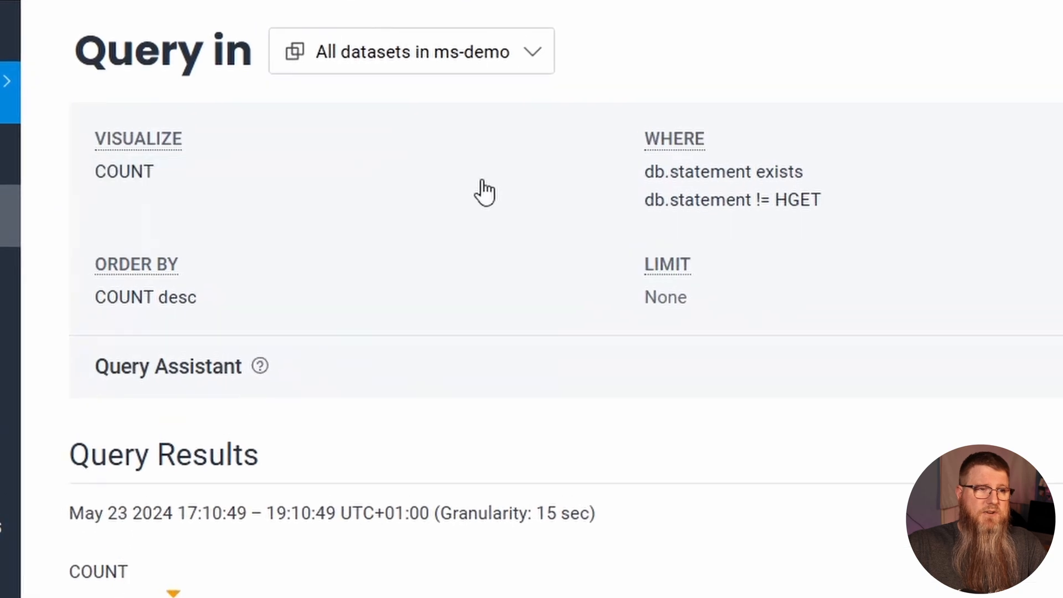
{"action": "left_click", "coordinate": [446, 168]}
{"action": "type", "text": "p90"}
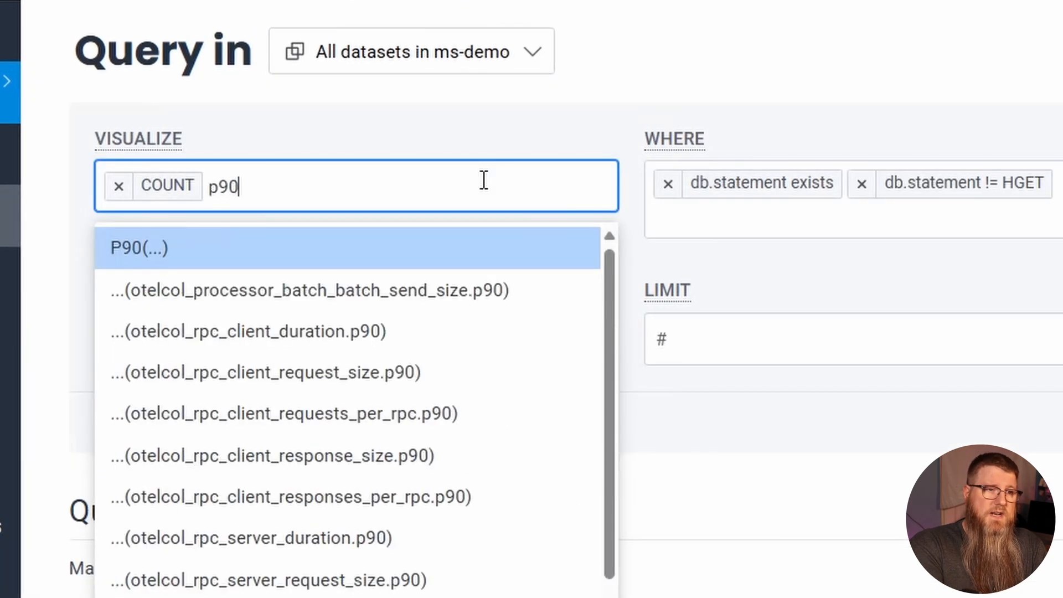
{"action": "key", "text": "BackSpace"}
{"action": "type", "text": "9(d"}
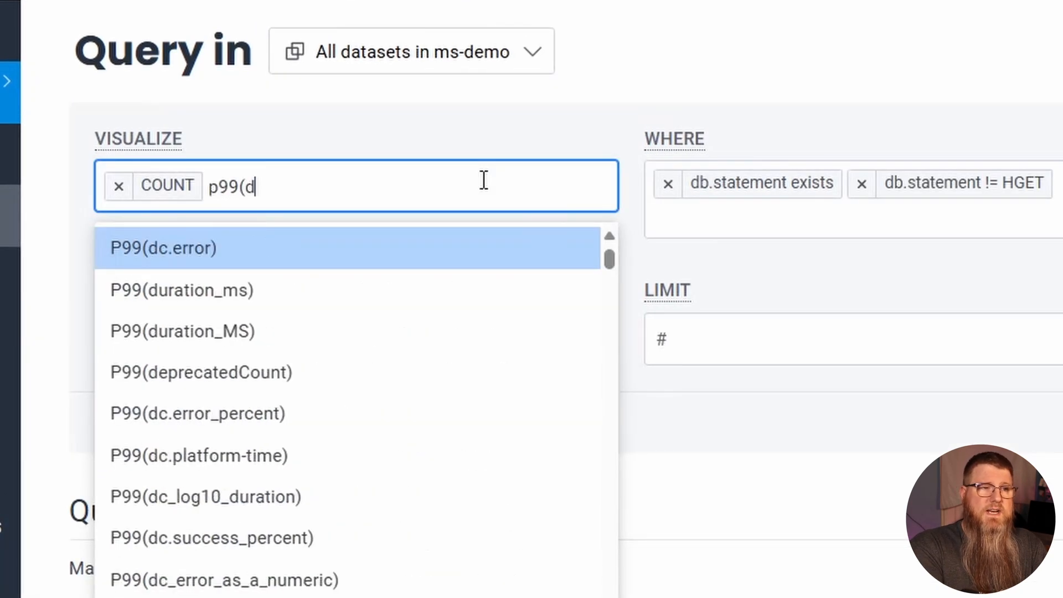
{"action": "type", "text": "uration"}
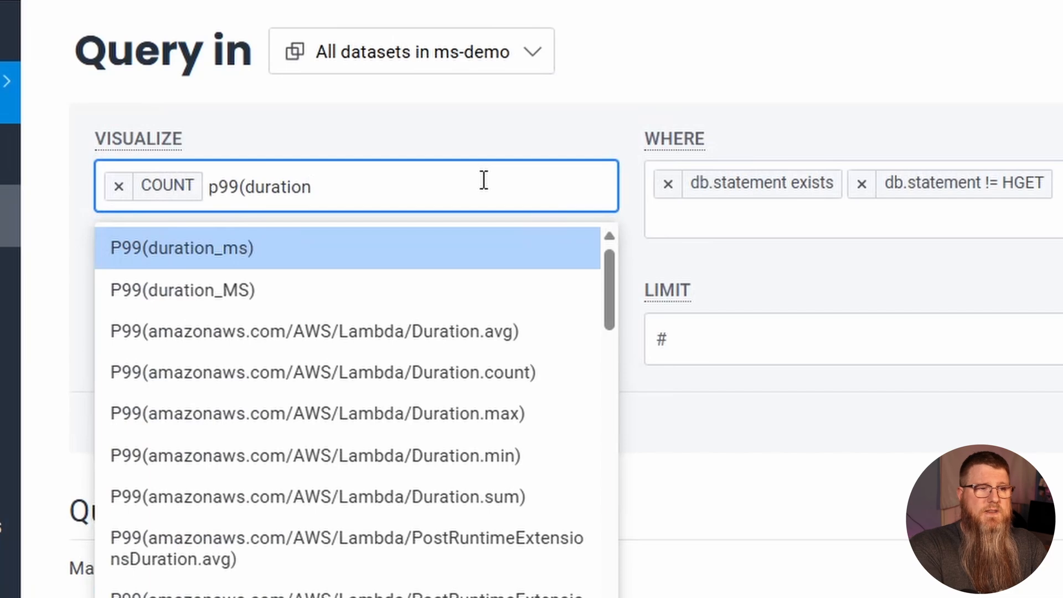
{"action": "type", "text": ")"}
{"action": "key", "text": "BackSpace"}
{"action": "key", "text": "Return"}
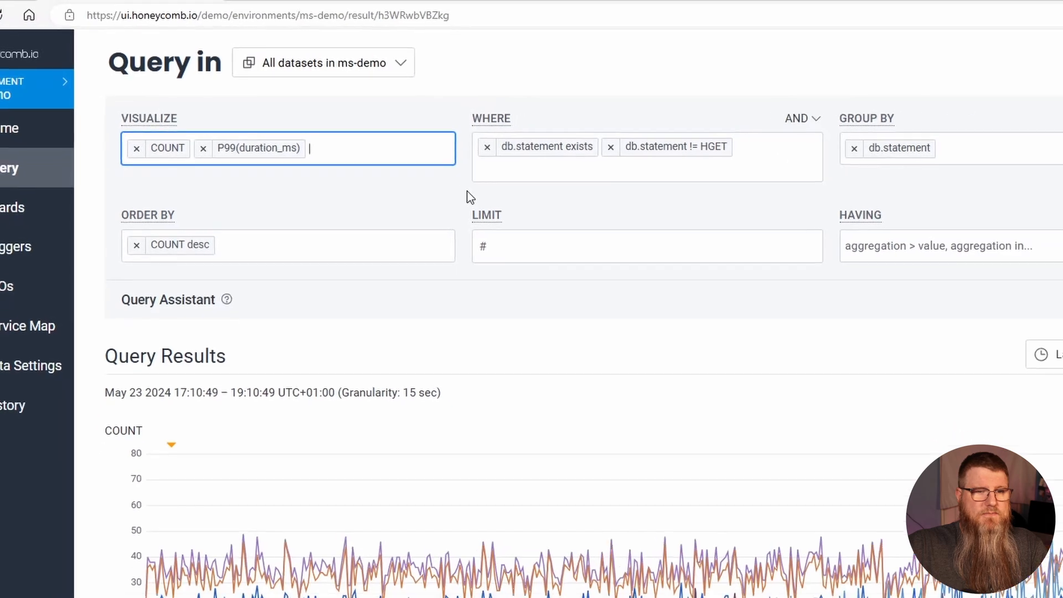
Rerun the query with the added duration visualization.
{"action": "scroll", "coordinate": [393, 166], "scroll_direction": "down", "scroll_amount": 3}
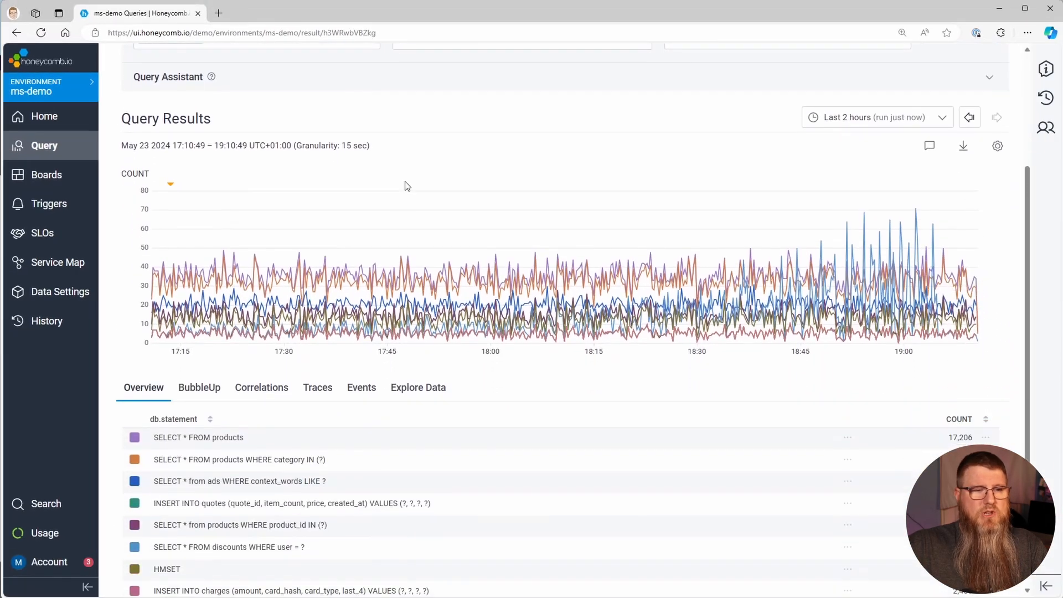
{"action": "scroll", "coordinate": [476, 169], "scroll_direction": "up", "scroll_amount": 1}
{"action": "scroll", "coordinate": [479, 166], "scroll_direction": "up", "scroll_amount": 2}
{"action": "left_click", "coordinate": [964, 93]}
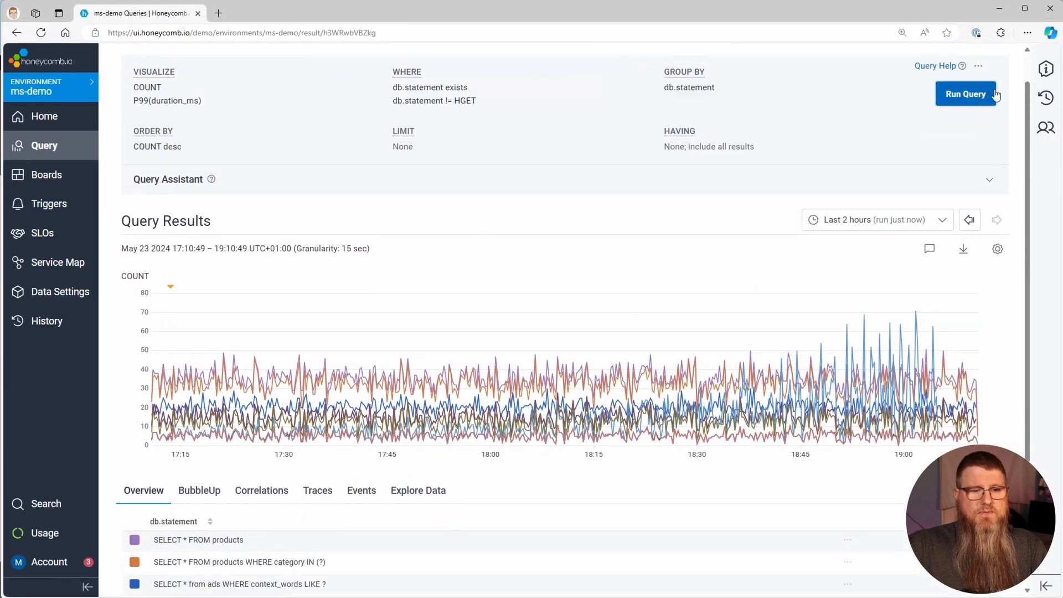
Sort the statements by P99(duration_ms), highest first, and show only SELECT * FROM products WHERE category IN (?).
{"action": "scroll", "coordinate": [605, 335], "scroll_direction": "down", "scroll_amount": 4}
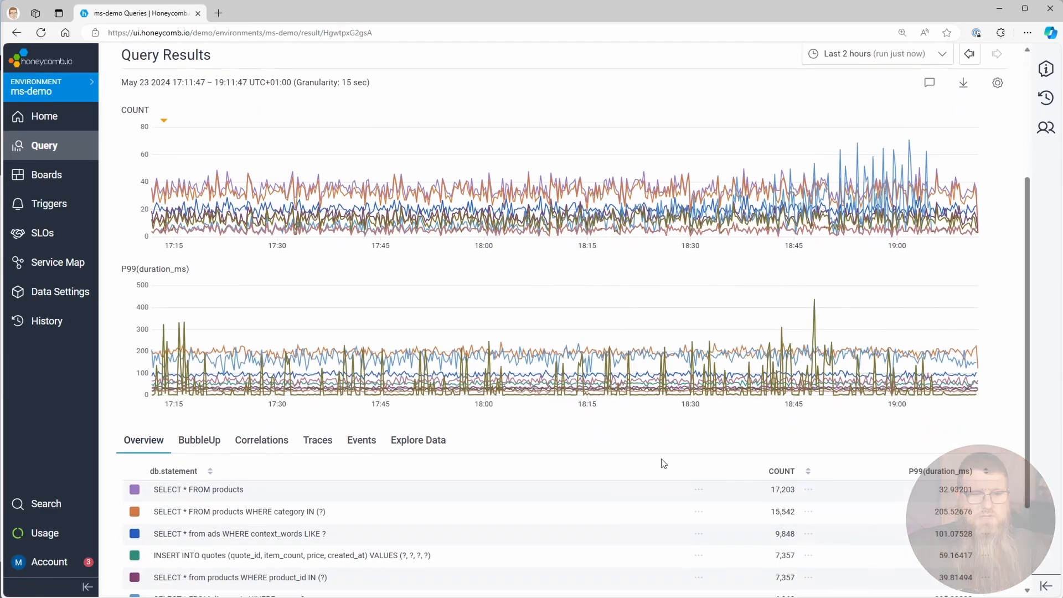
{"action": "left_click", "coordinate": [961, 471]}
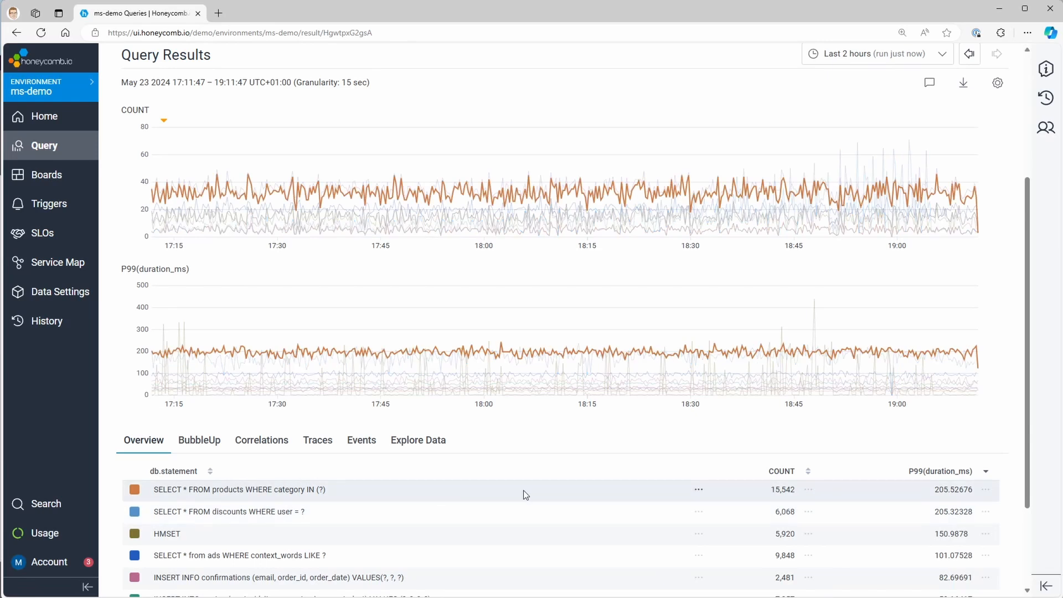
{"action": "left_click", "coordinate": [699, 490]}
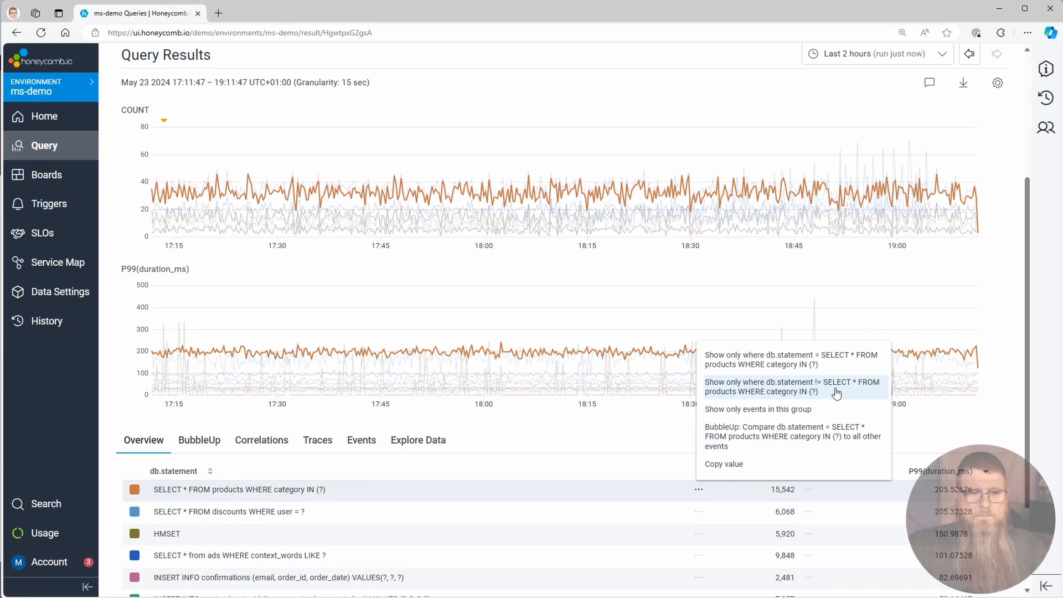
{"action": "left_click", "coordinate": [819, 361]}
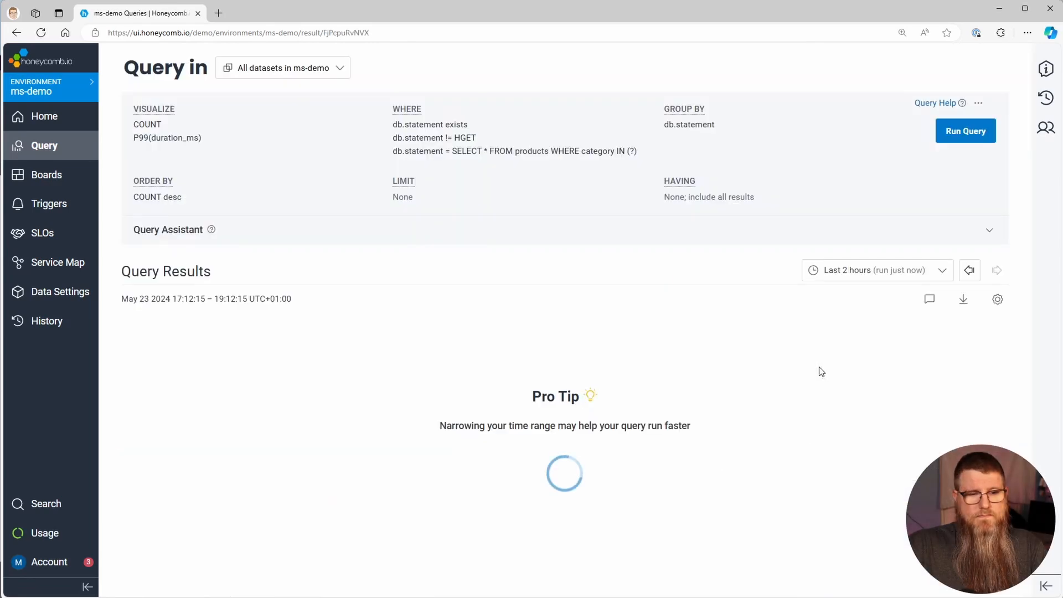
View the trace for a point near 18:00 on the P99(duration_ms) chart, examine it up to its root span, and return to the query.
{"action": "scroll", "coordinate": [546, 488], "scroll_direction": "down", "scroll_amount": 3}
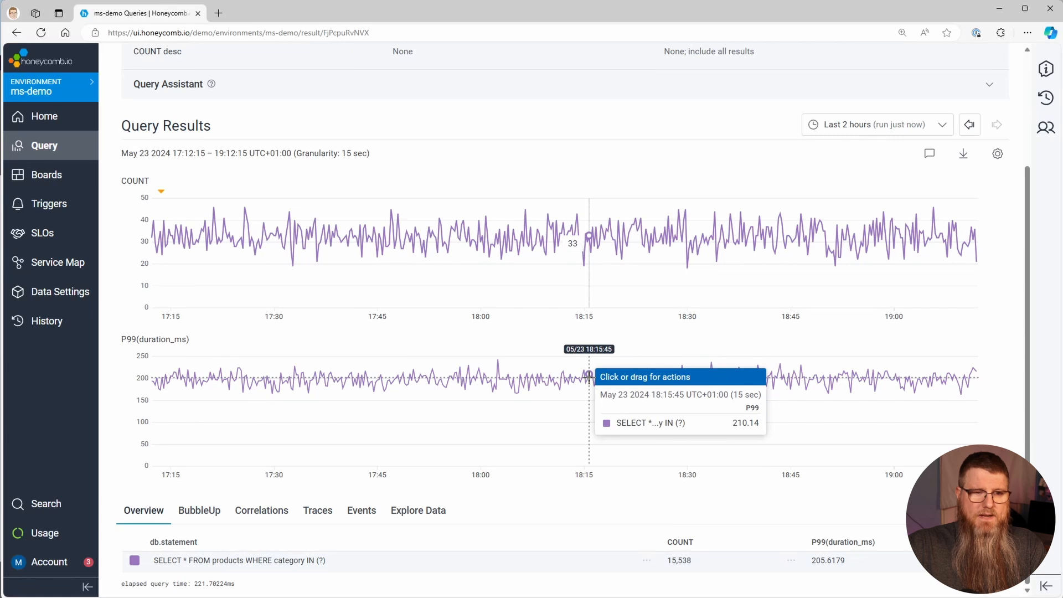
{"action": "left_click", "coordinate": [476, 376]}
{"action": "left_click", "coordinate": [514, 373]}
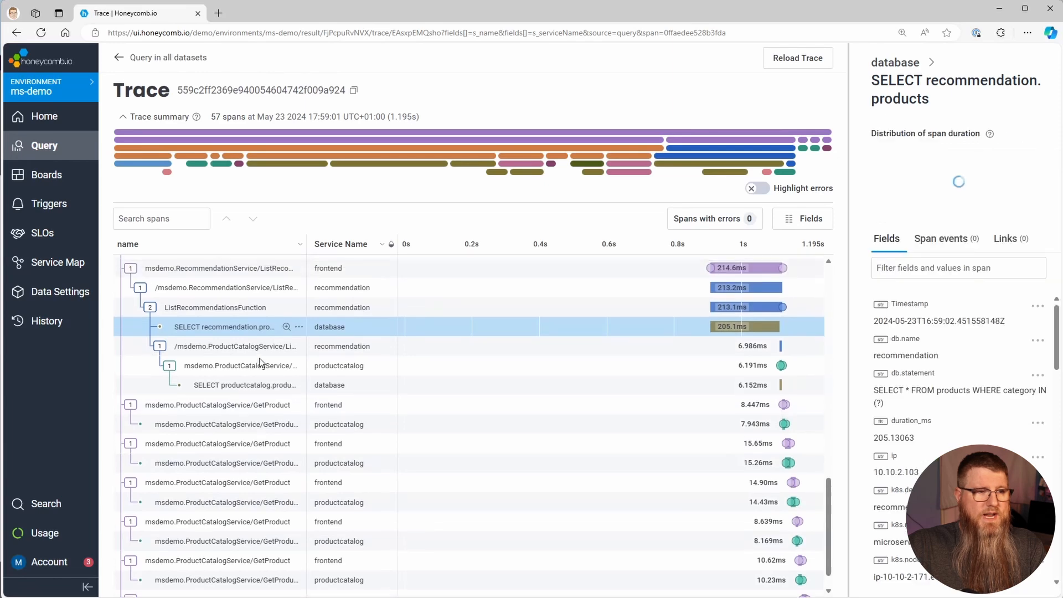
{"action": "scroll", "coordinate": [202, 328], "scroll_direction": "up", "scroll_amount": 10}
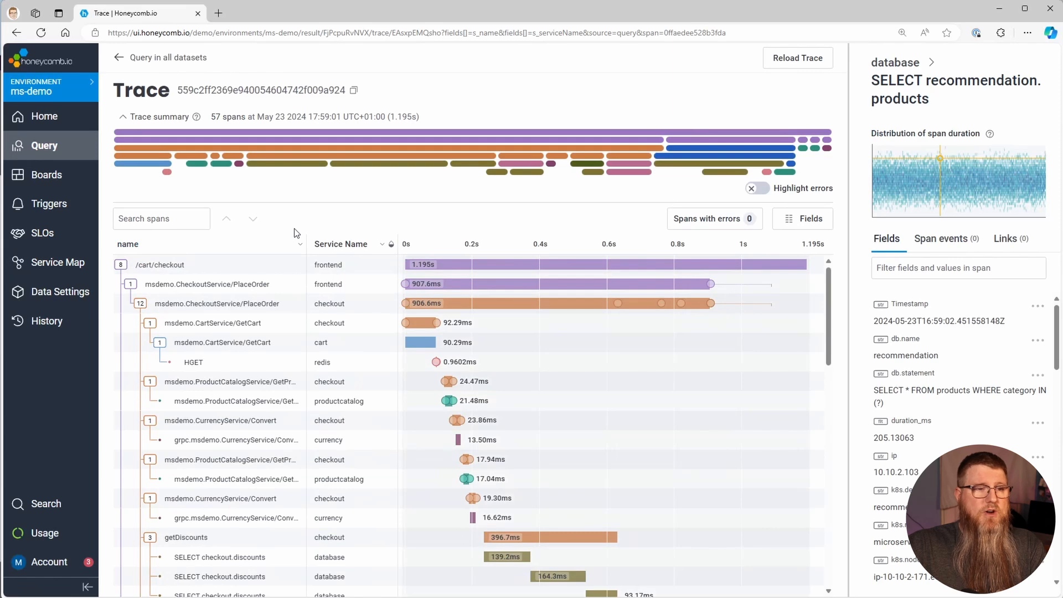
{"action": "key", "text": "alt+Left"}
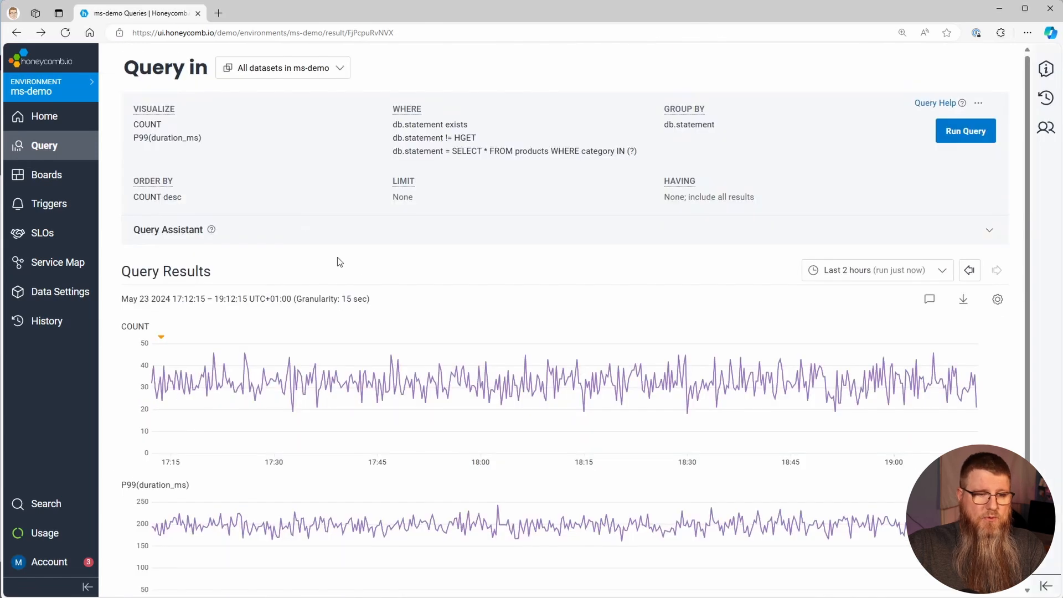
View the trace for a point near 18:37 on the P99(duration_ms) chart, check its root span, and return to the query.
{"action": "left_click", "coordinate": [741, 520]}
{"action": "left_click", "coordinate": [763, 523]}
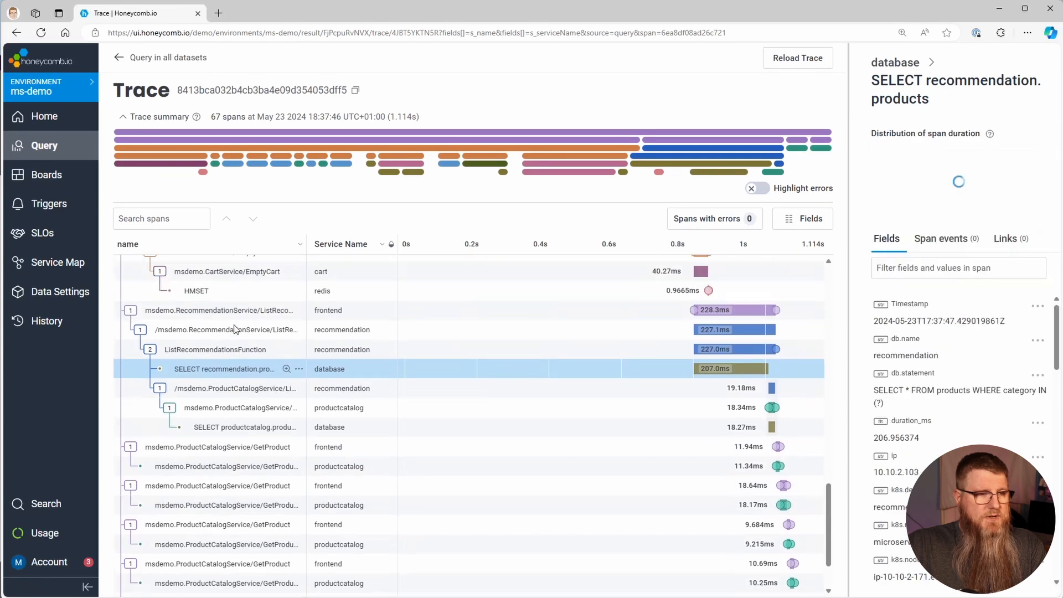
{"action": "scroll", "coordinate": [236, 327], "scroll_direction": "up", "scroll_amount": 15}
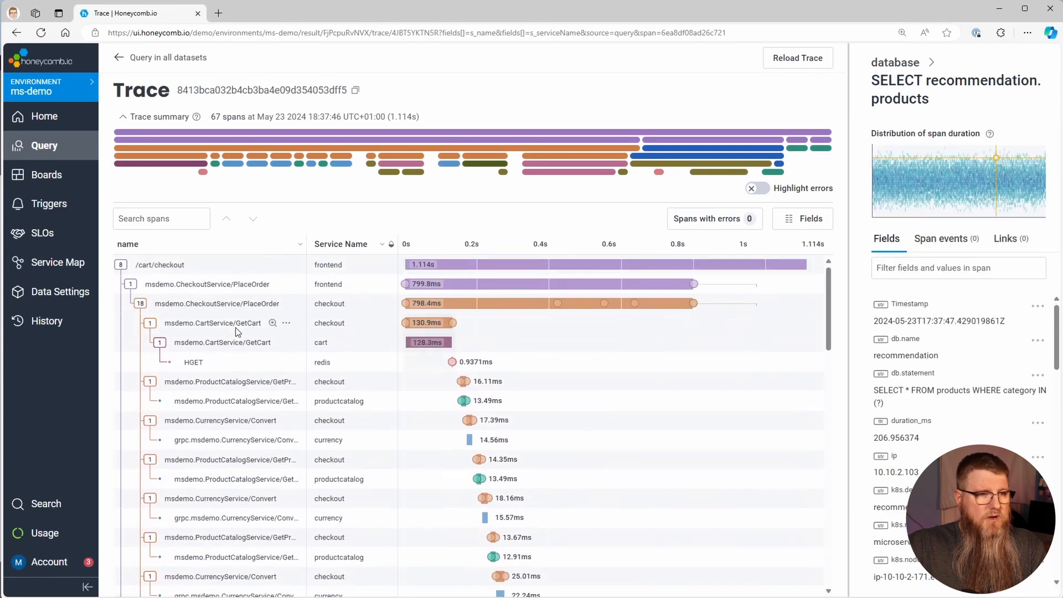
{"action": "key", "text": "alt+Left"}
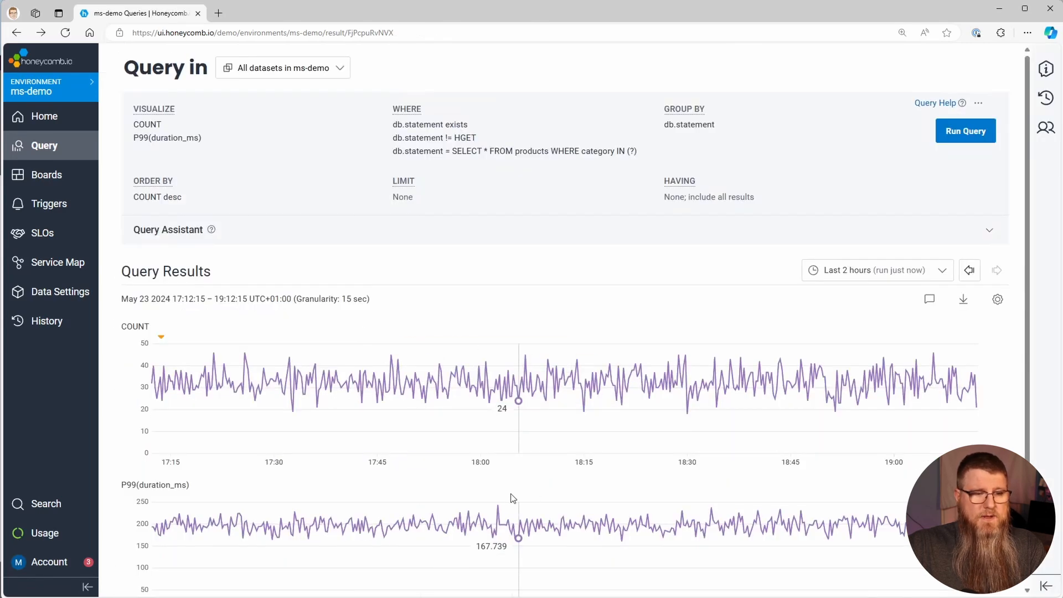
View the trace behind the highest P99(duration_ms) peak just after 18:00, examine its spans, and return to the query.
{"action": "left_click", "coordinate": [498, 505]}
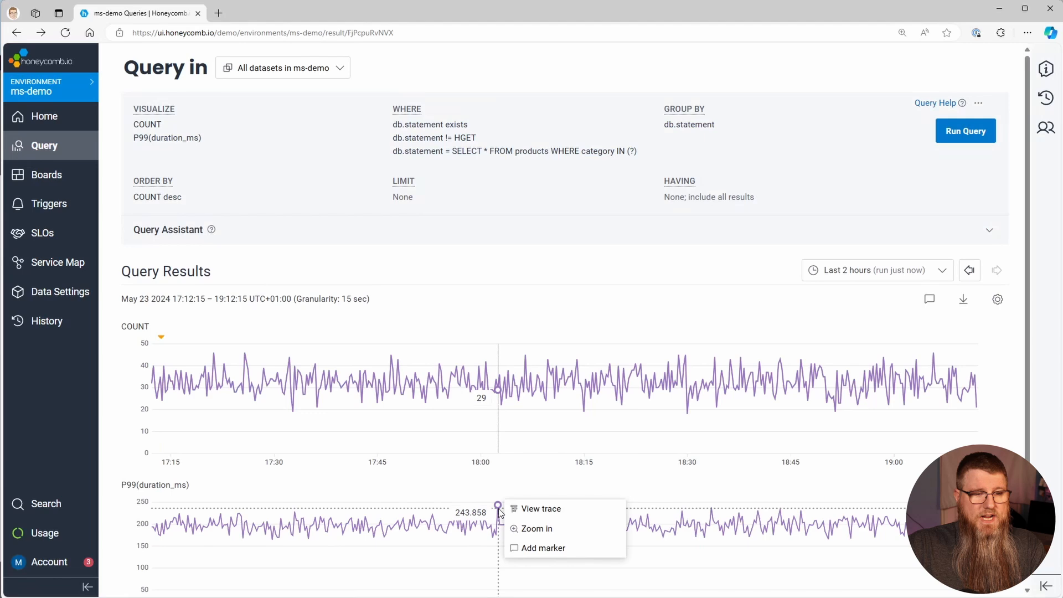
{"action": "left_click", "coordinate": [531, 510]}
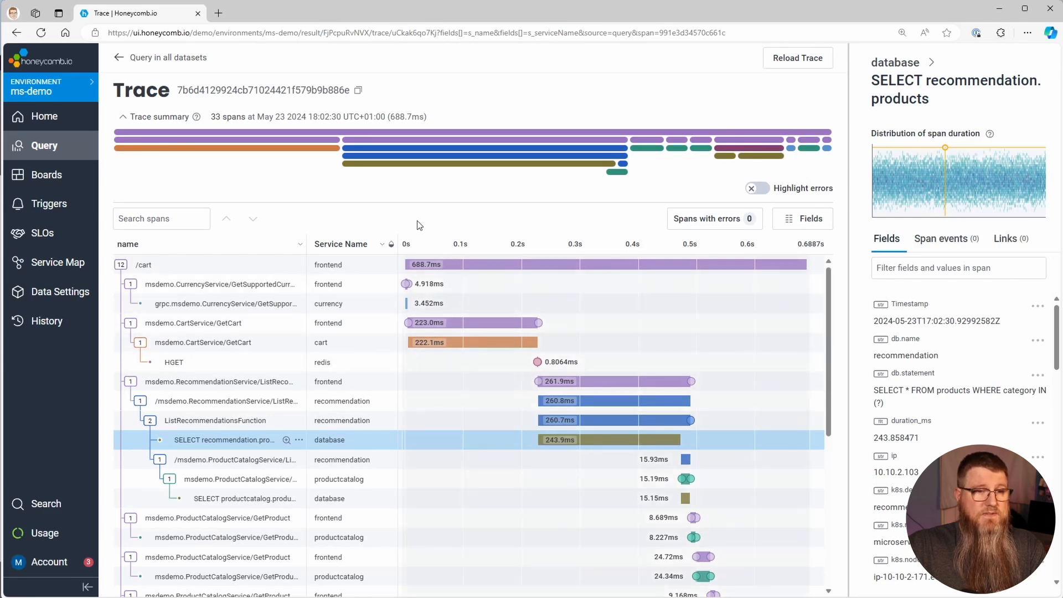
{"action": "key", "text": "alt+Left"}
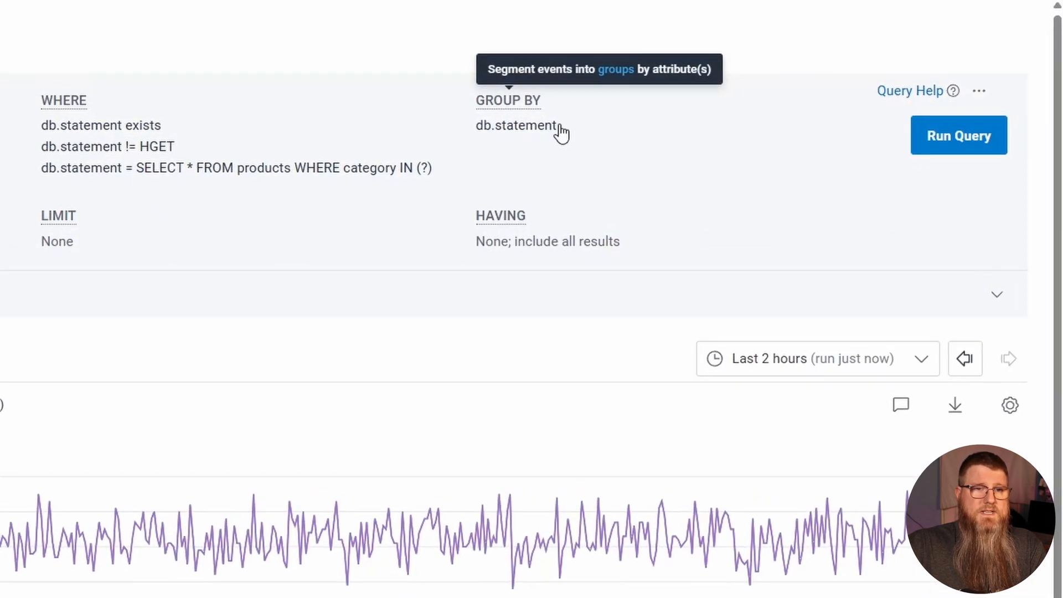
Add root.name to the grouping ahead of db.statement and run the query to list the results per root span.
{"action": "left_click", "coordinate": [573, 134]}
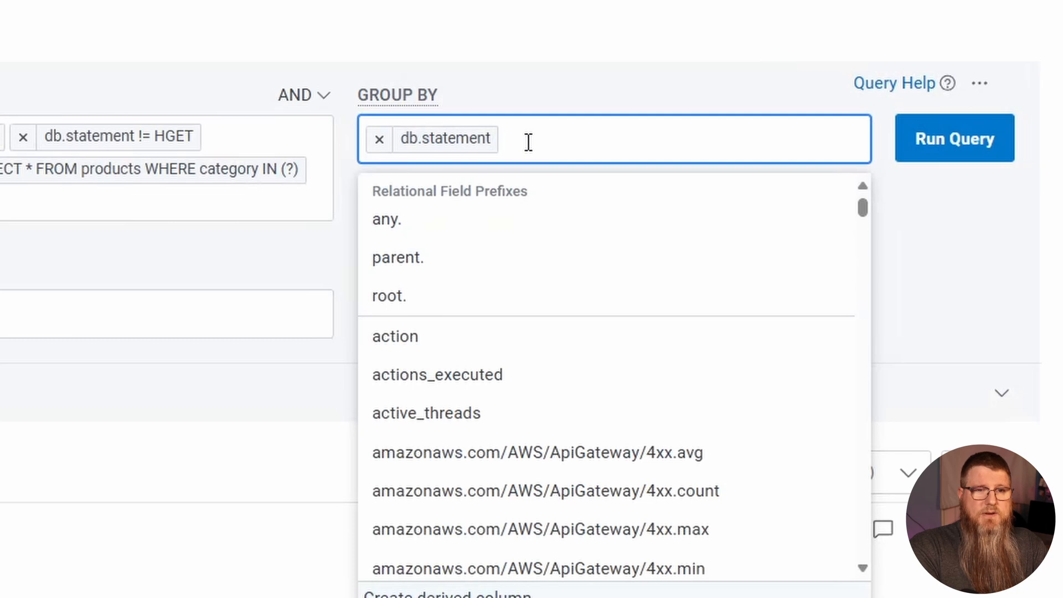
{"action": "type", "text": "root.name"}
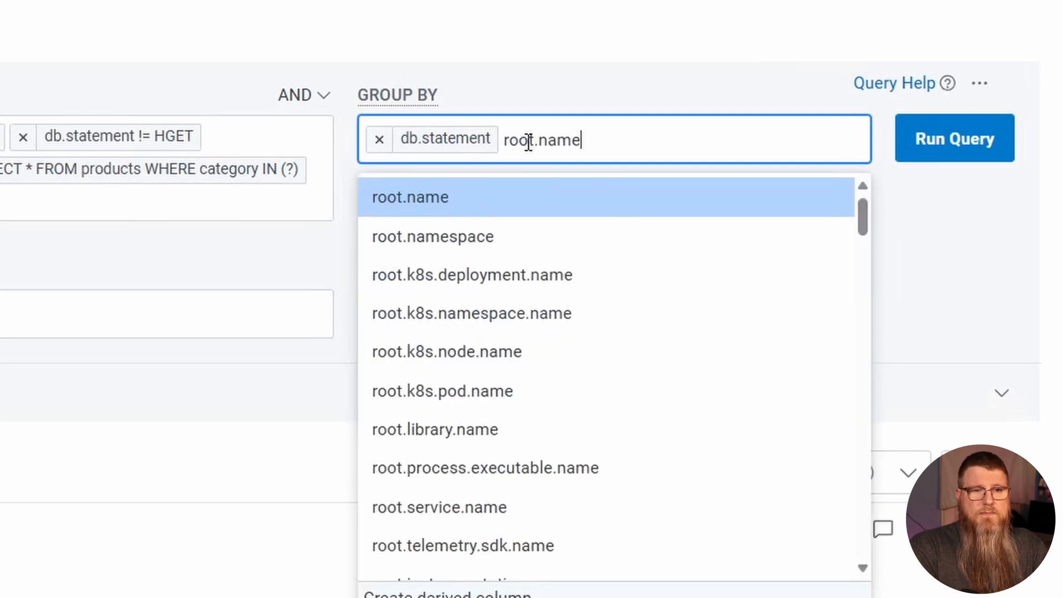
{"action": "key", "text": "Return"}
{"action": "left_click_drag", "start_coordinate": [563, 138], "coordinate": [412, 138]}
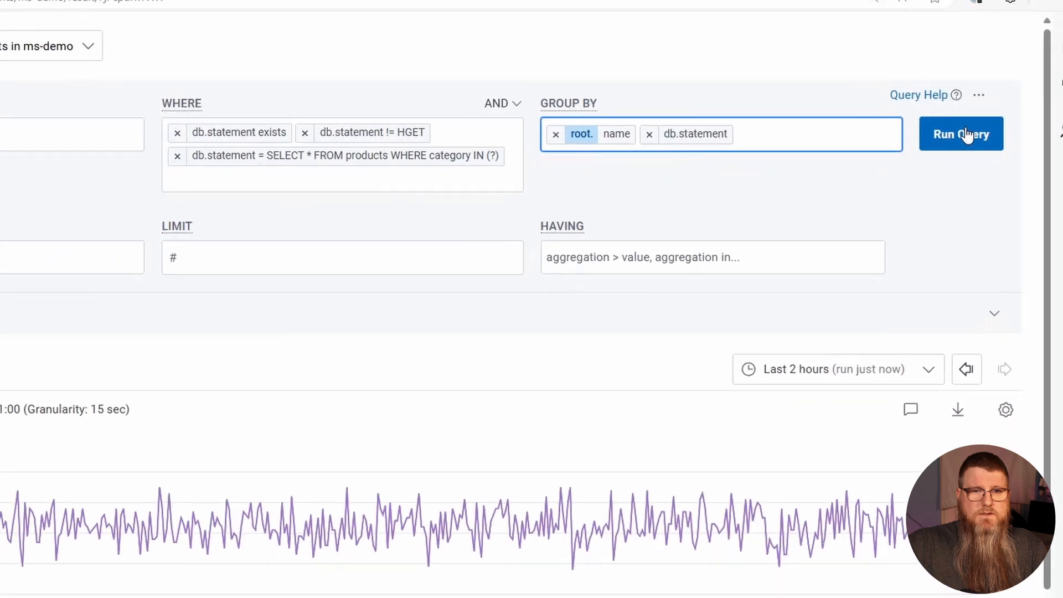
{"action": "left_click", "coordinate": [966, 139]}
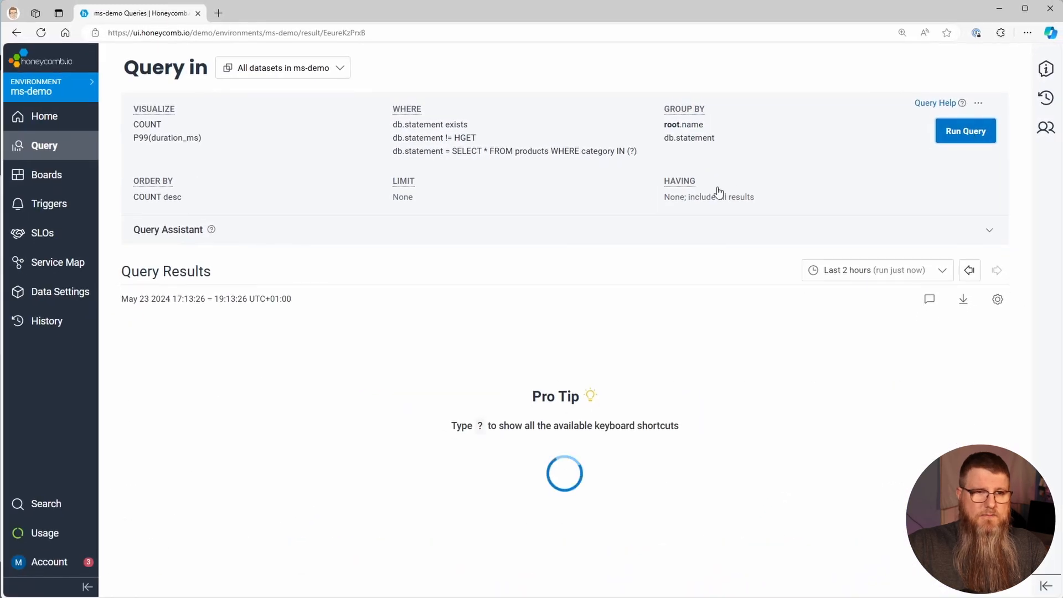
{"action": "scroll", "coordinate": [609, 229], "scroll_direction": "down", "scroll_amount": 3}
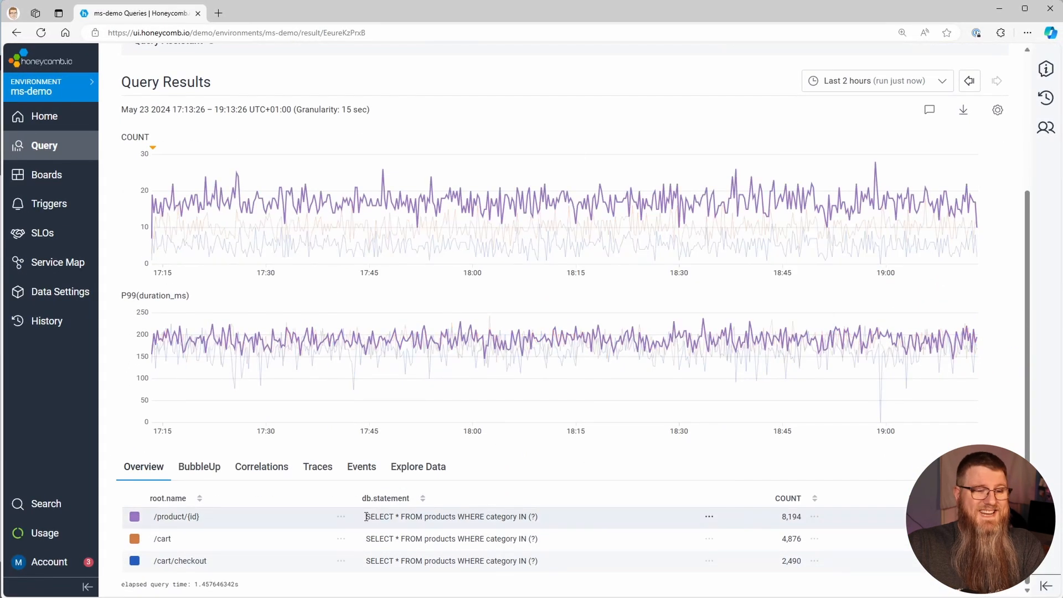